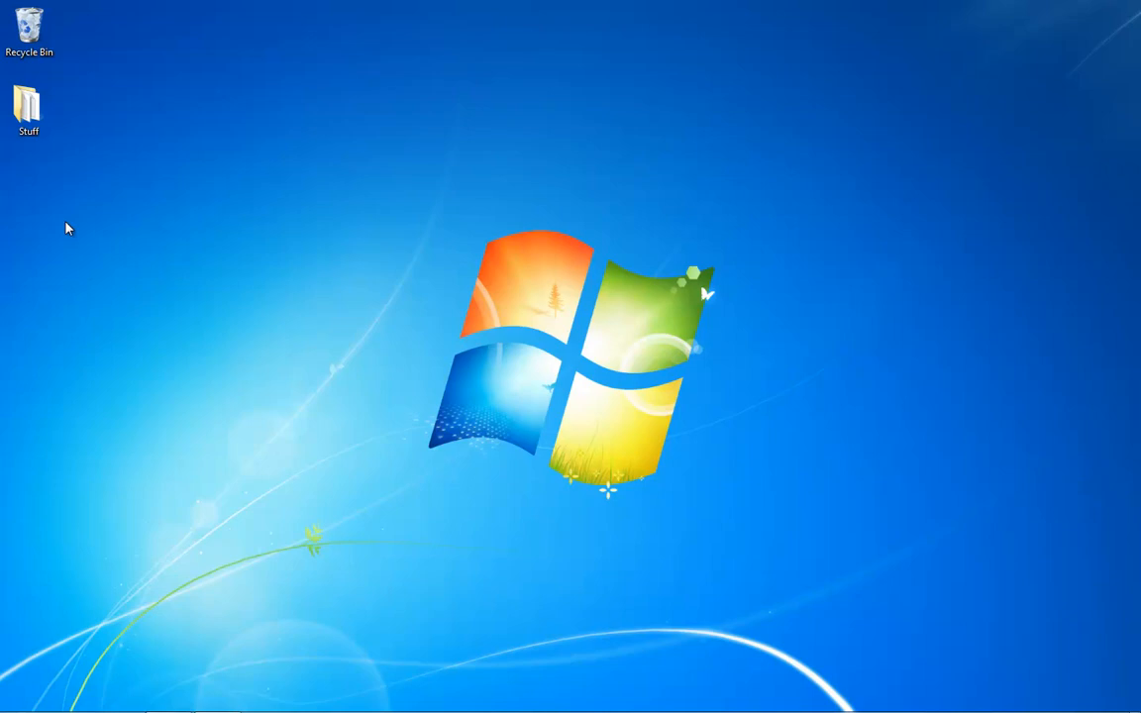
Create a new empty text document on the desktop named hidden.txt
right_click(142, 293)
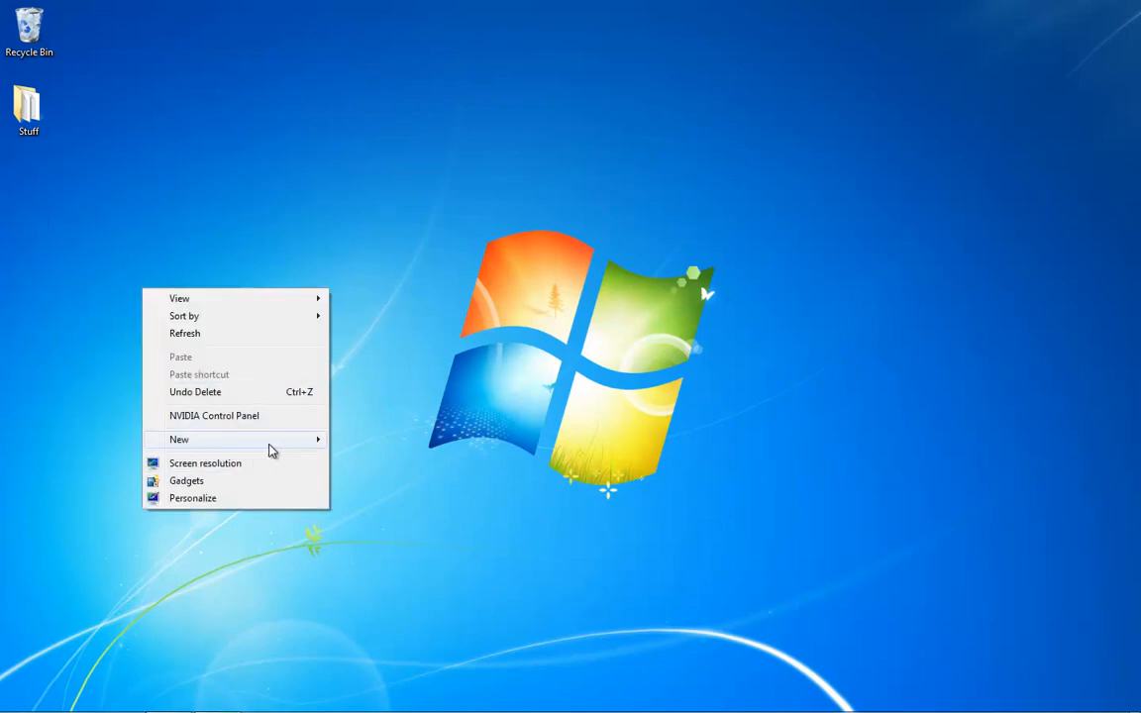
mouse_move(233, 439)
left_click(381, 386)
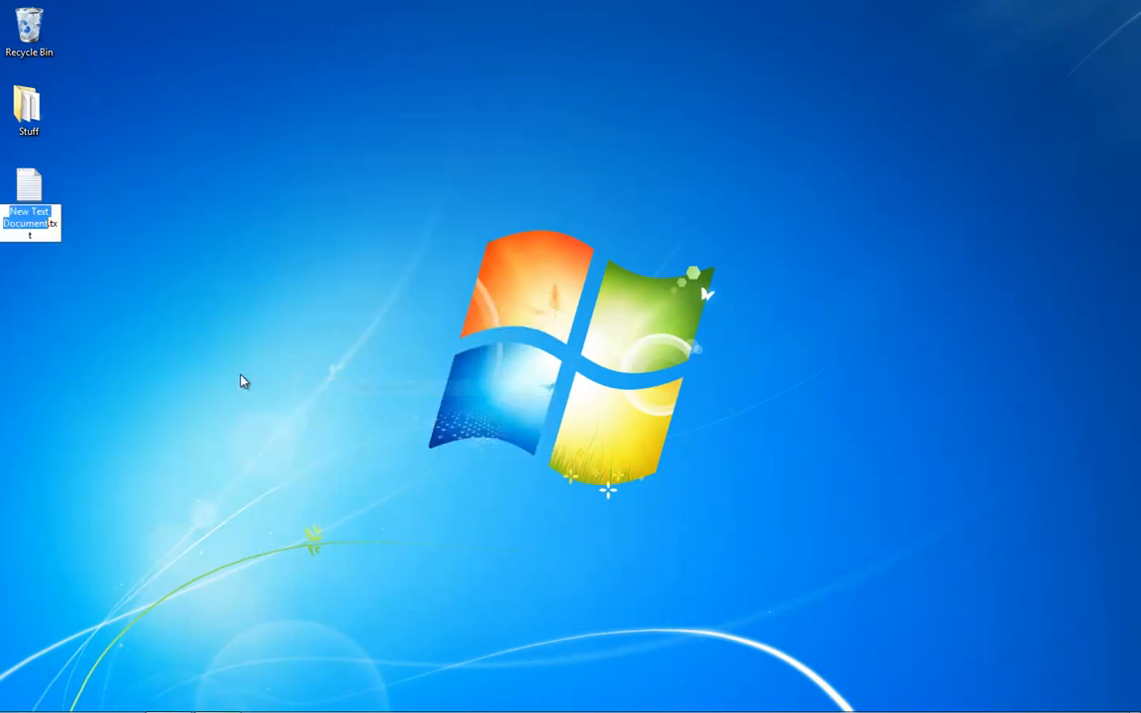
type("hidden")
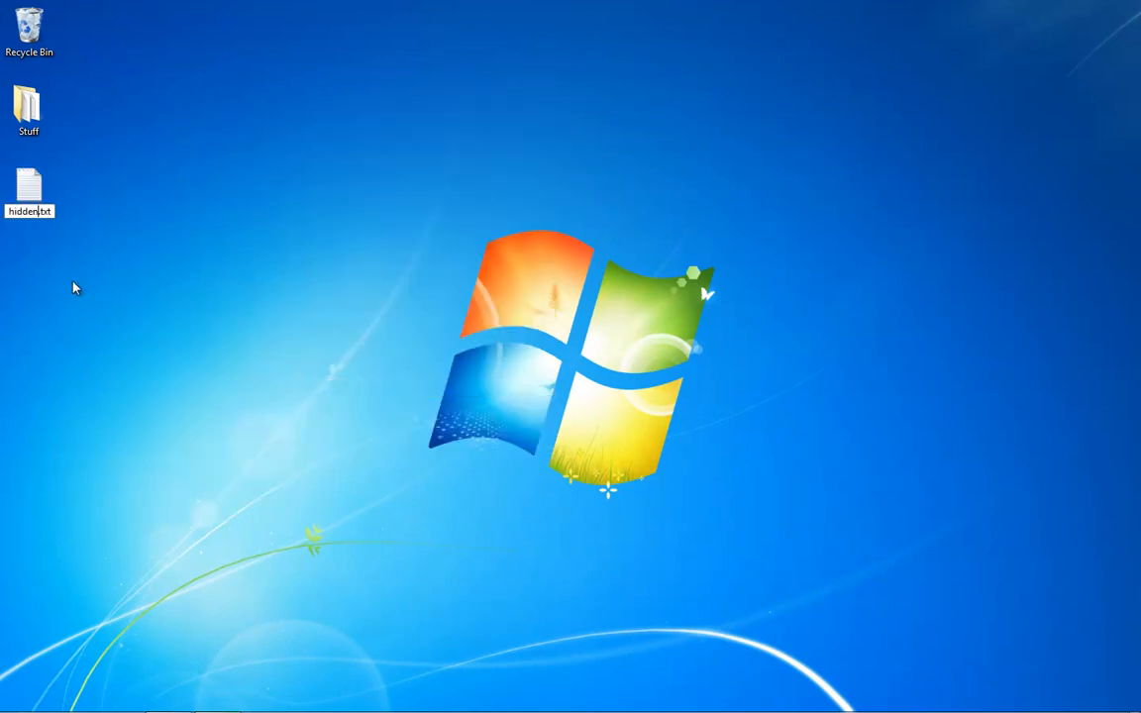
key("Return")
Give hidden.txt the Hidden attribute in its Properties so it disappears from the desktop
right_click(32, 186)
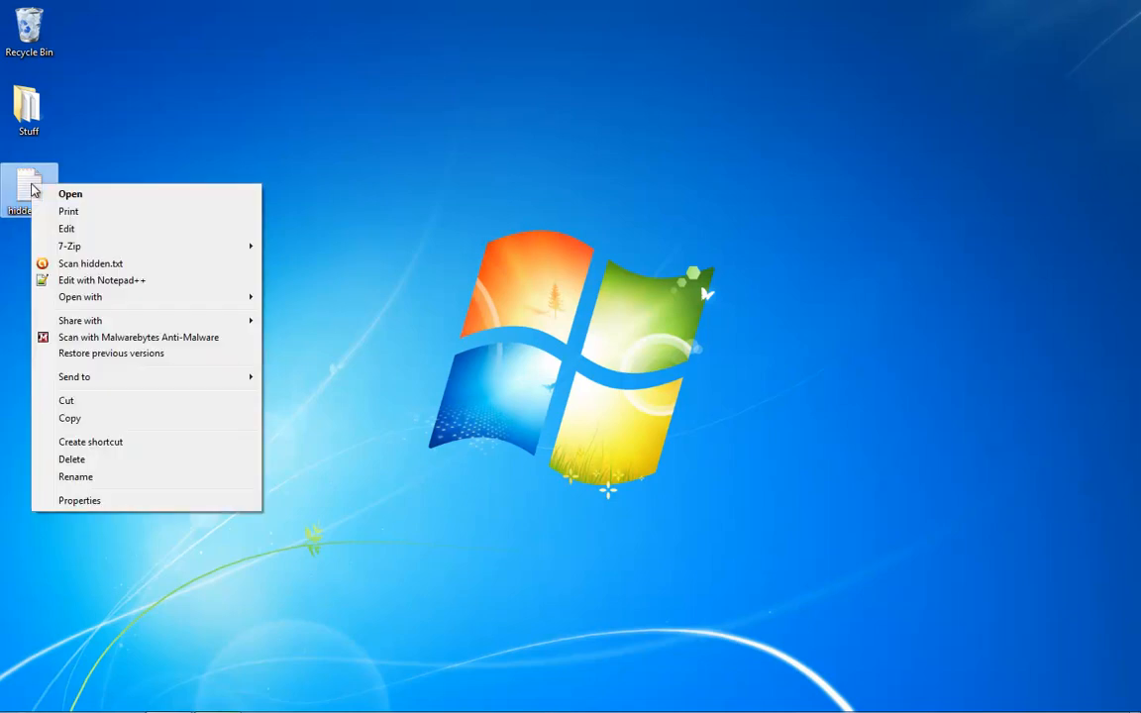
left_click(109, 505)
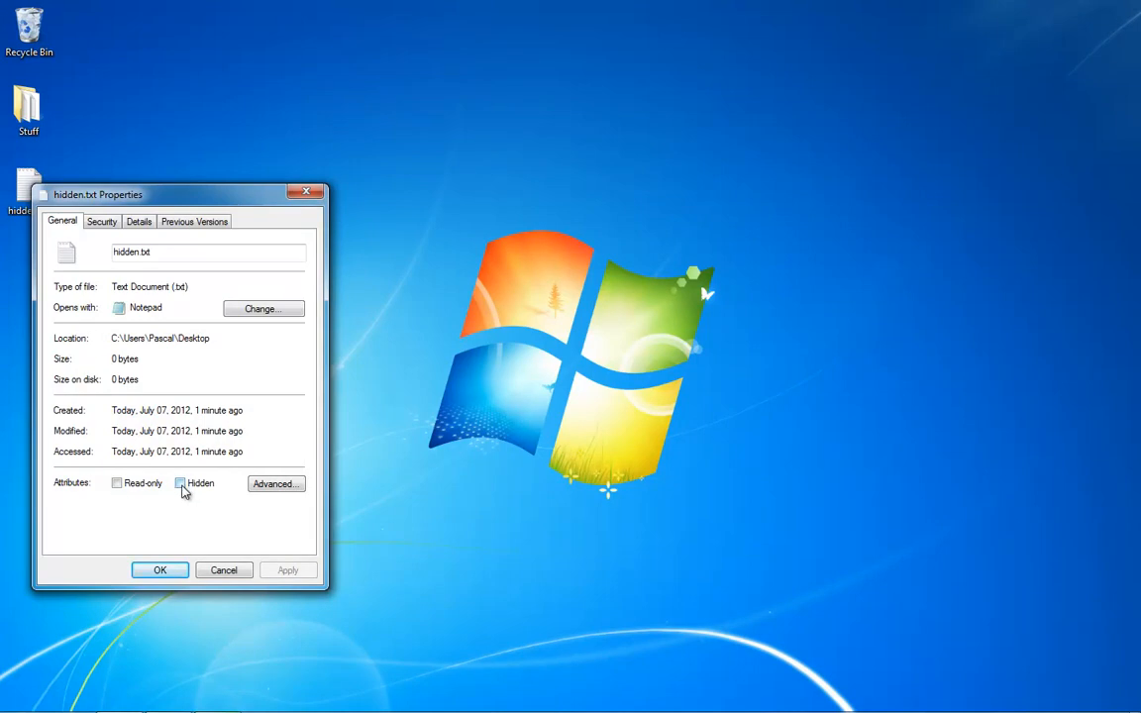
left_click(287, 570)
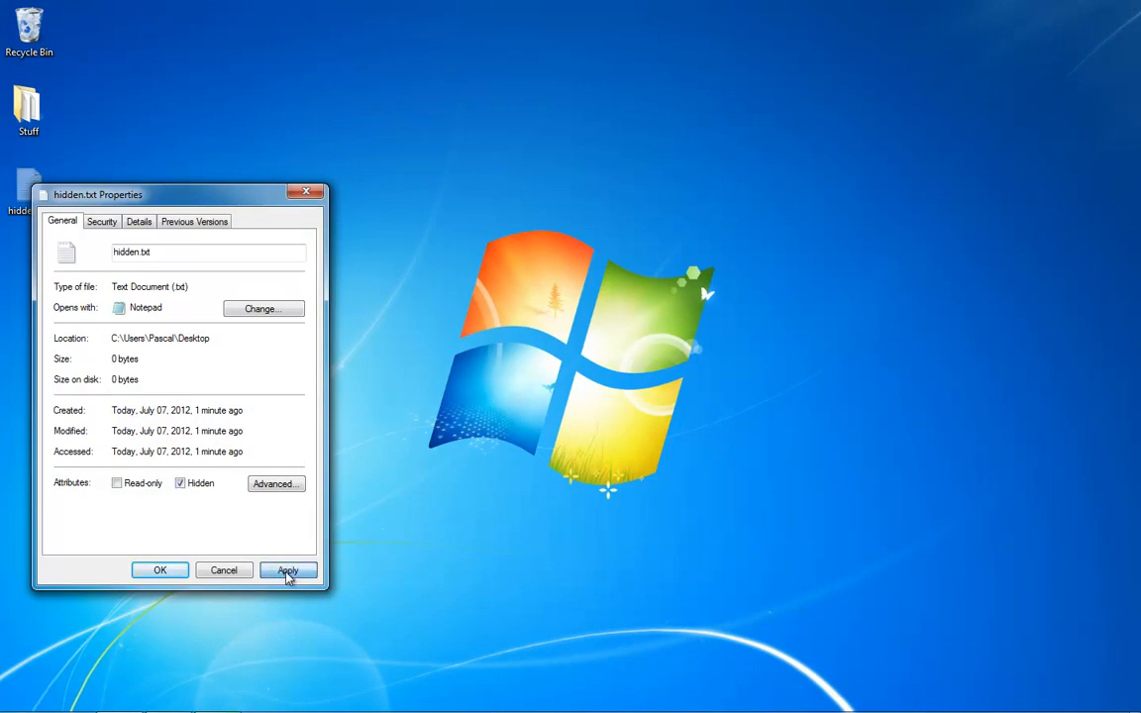
left_click(159, 571)
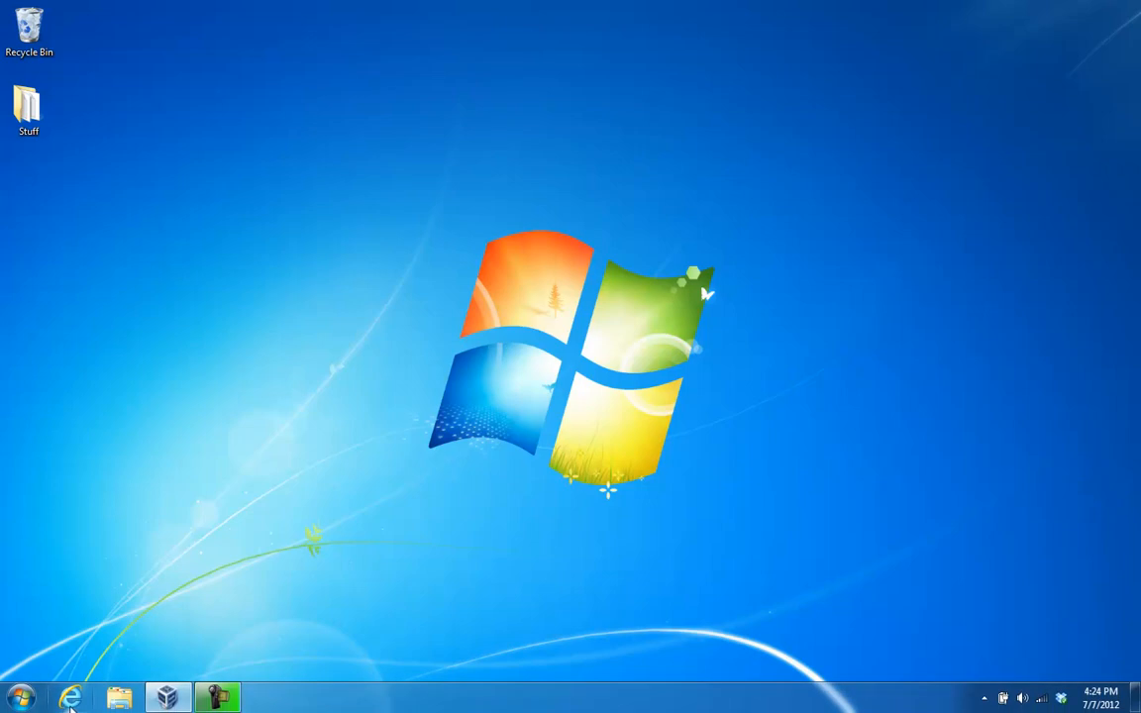
Launch a Windows Explorer window on Libraries from the Start button and reveal its menu bar
right_click(20, 698)
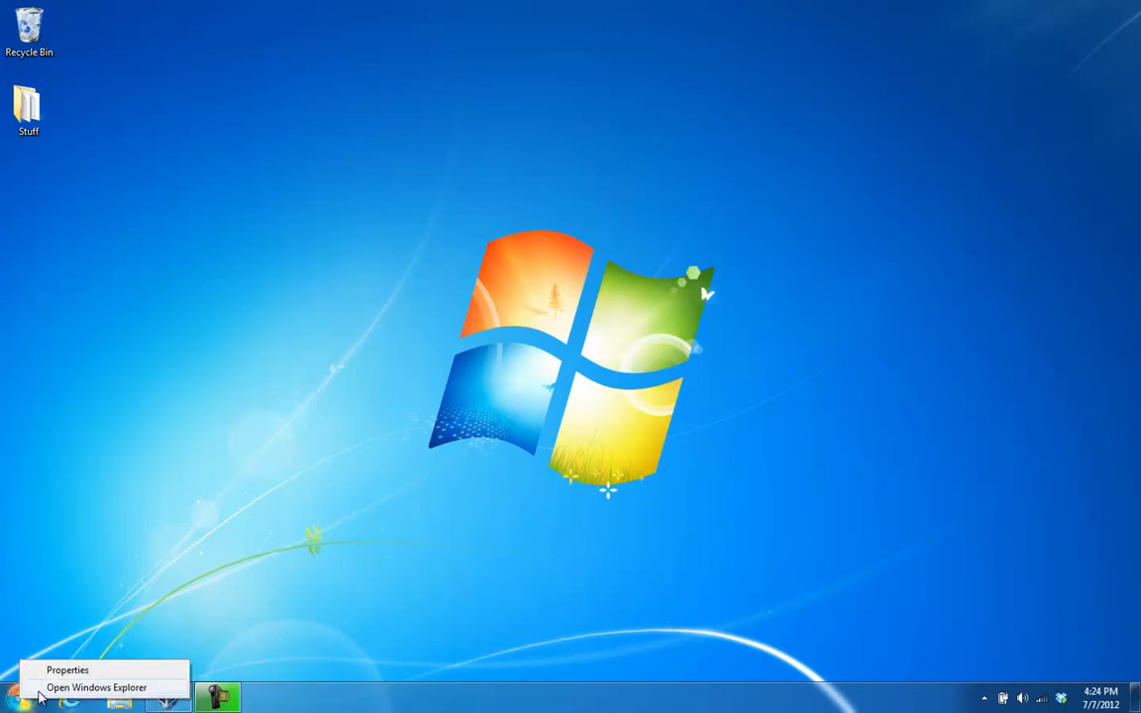
left_click(96, 688)
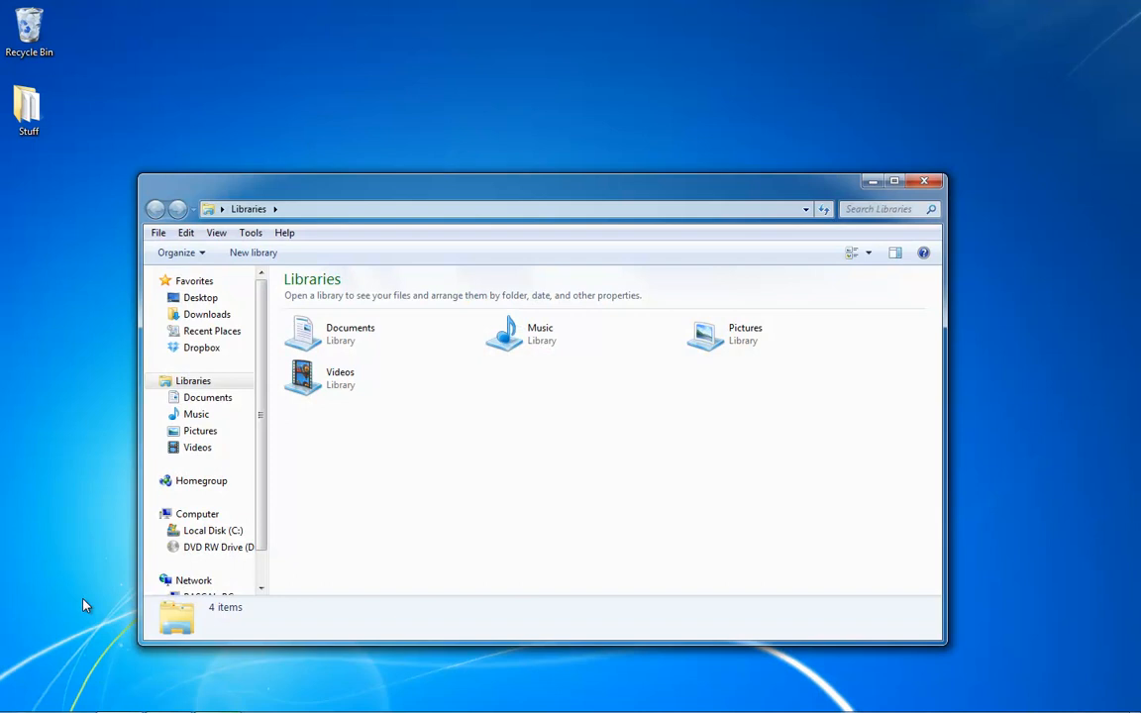
left_click(249, 233)
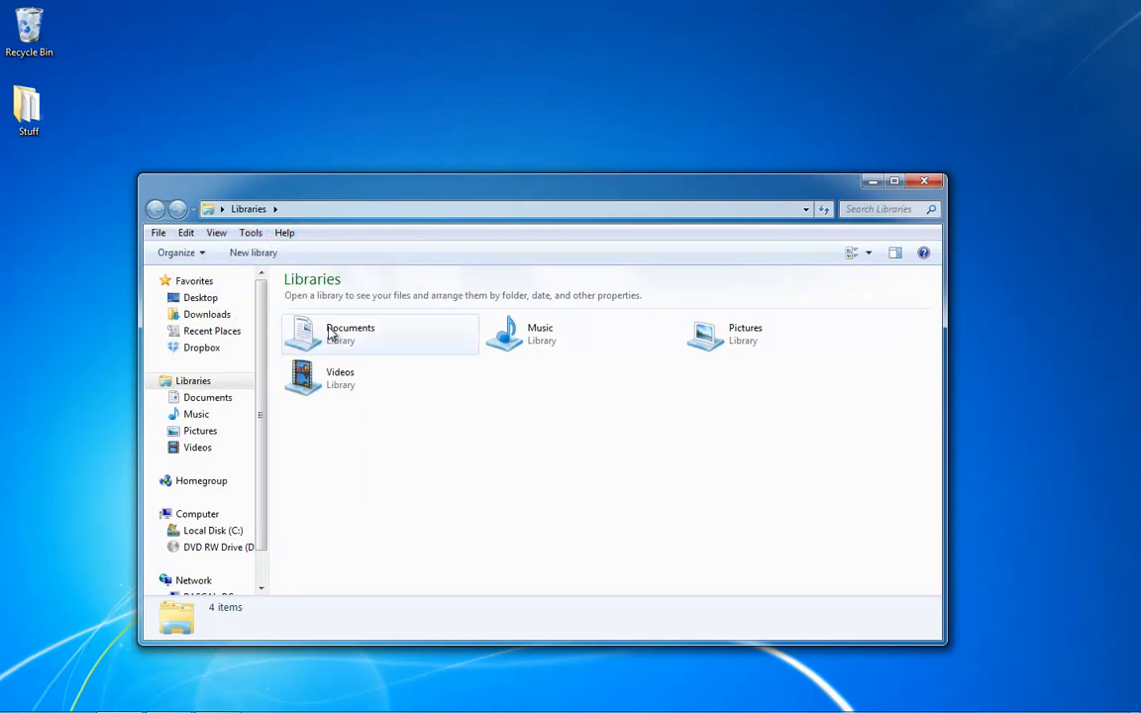
key("alt")
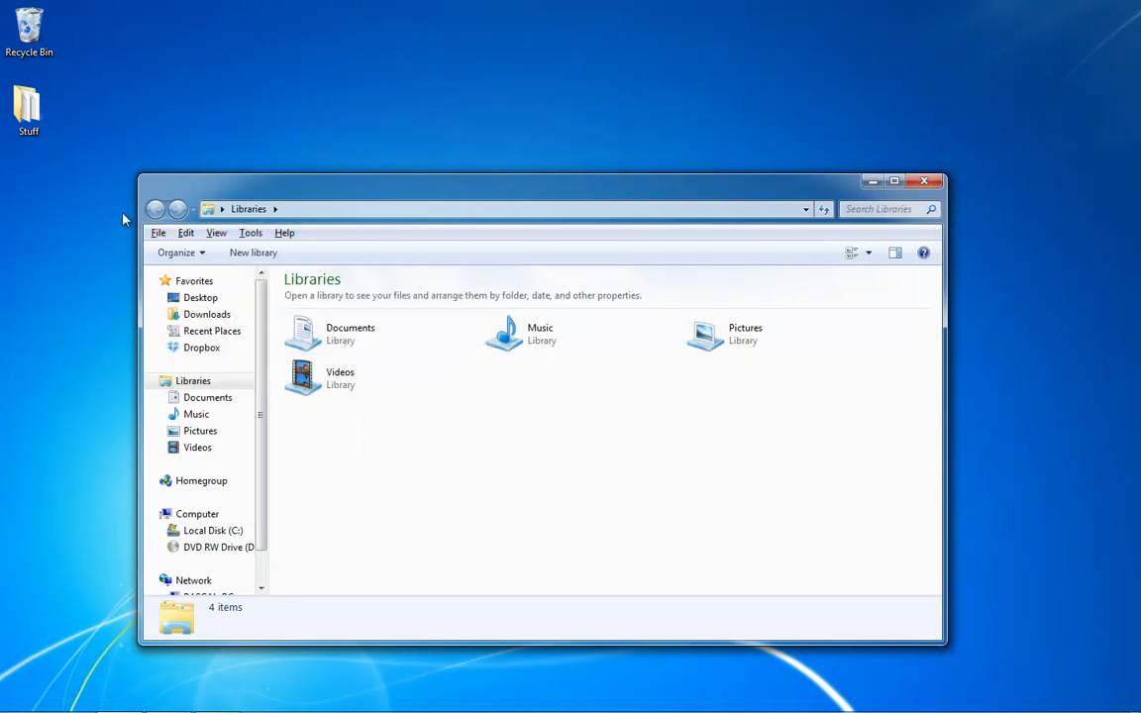
In Folder Options View, choose 'Show hidden files, folders, and drives', apply it, and select hidden.txt
left_click(249, 233)
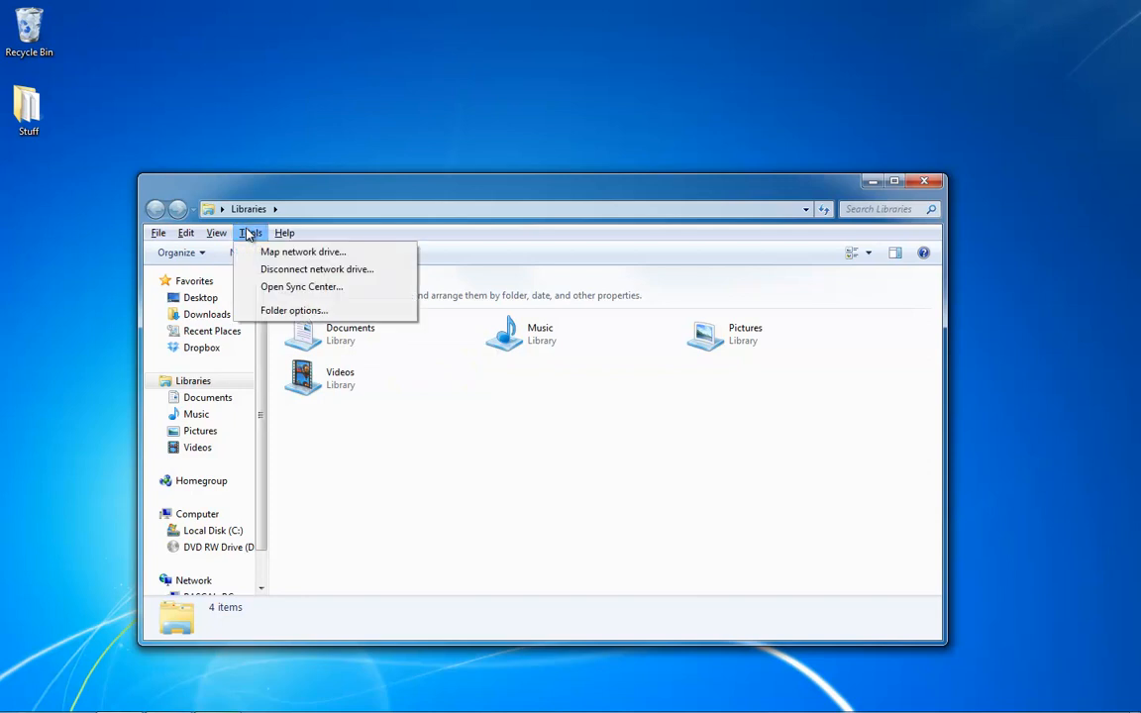
left_click(265, 315)
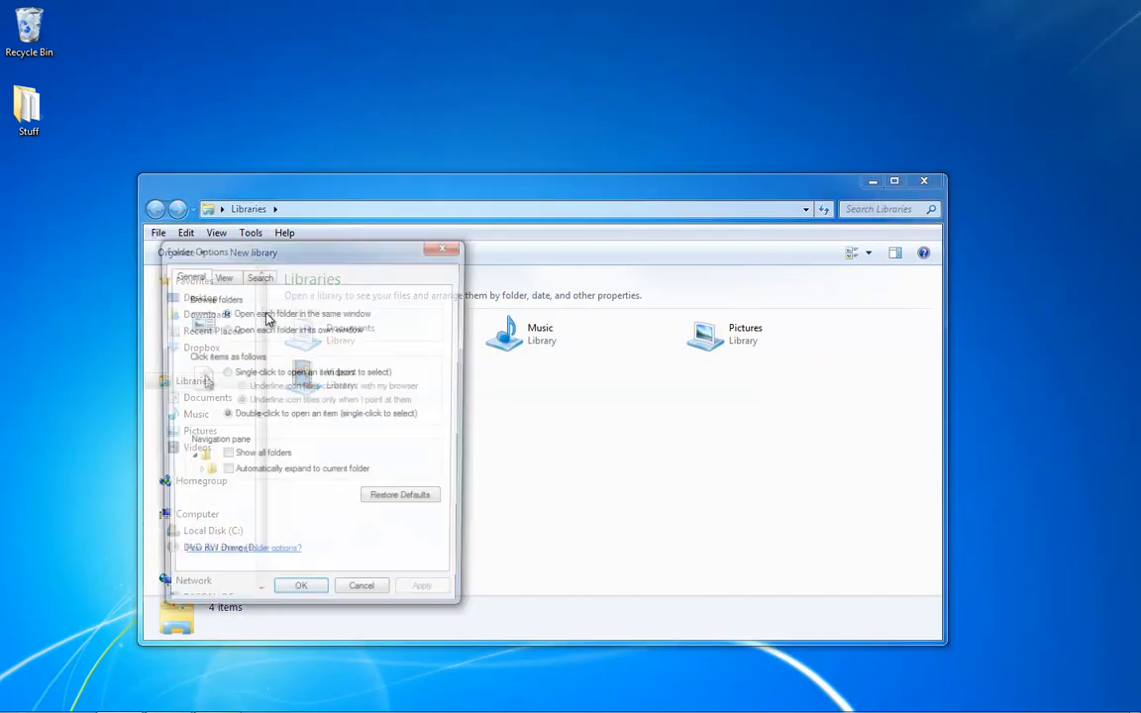
left_click(222, 275)
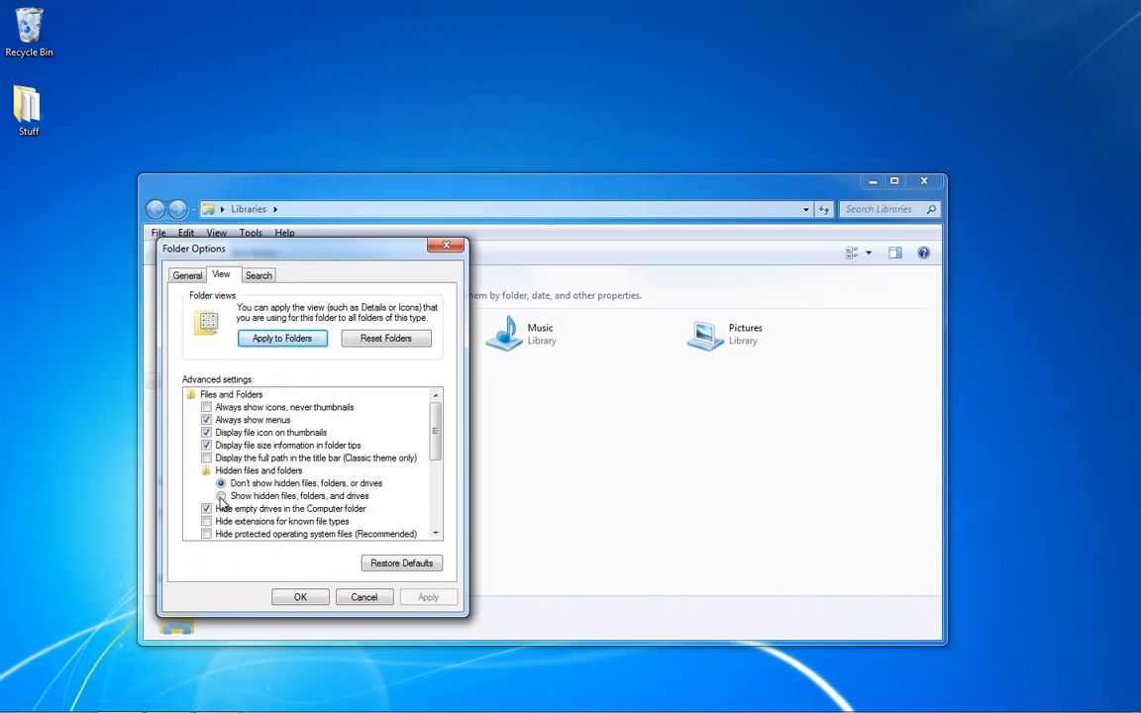
left_click(221, 497)
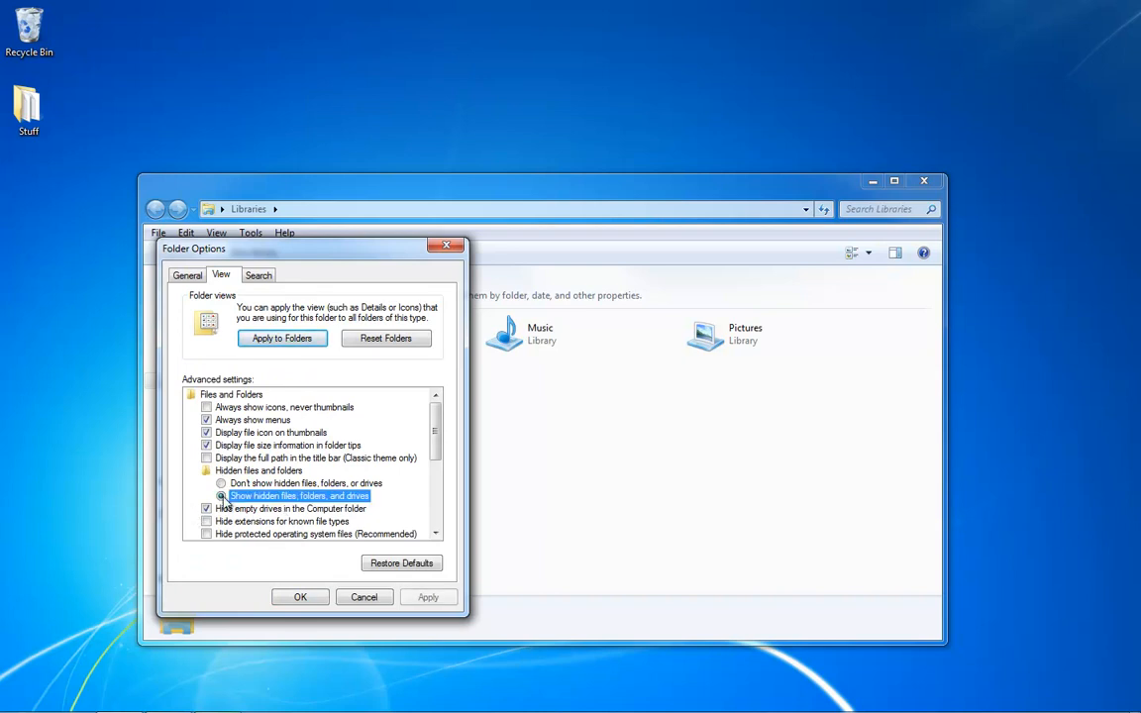
left_click(428, 597)
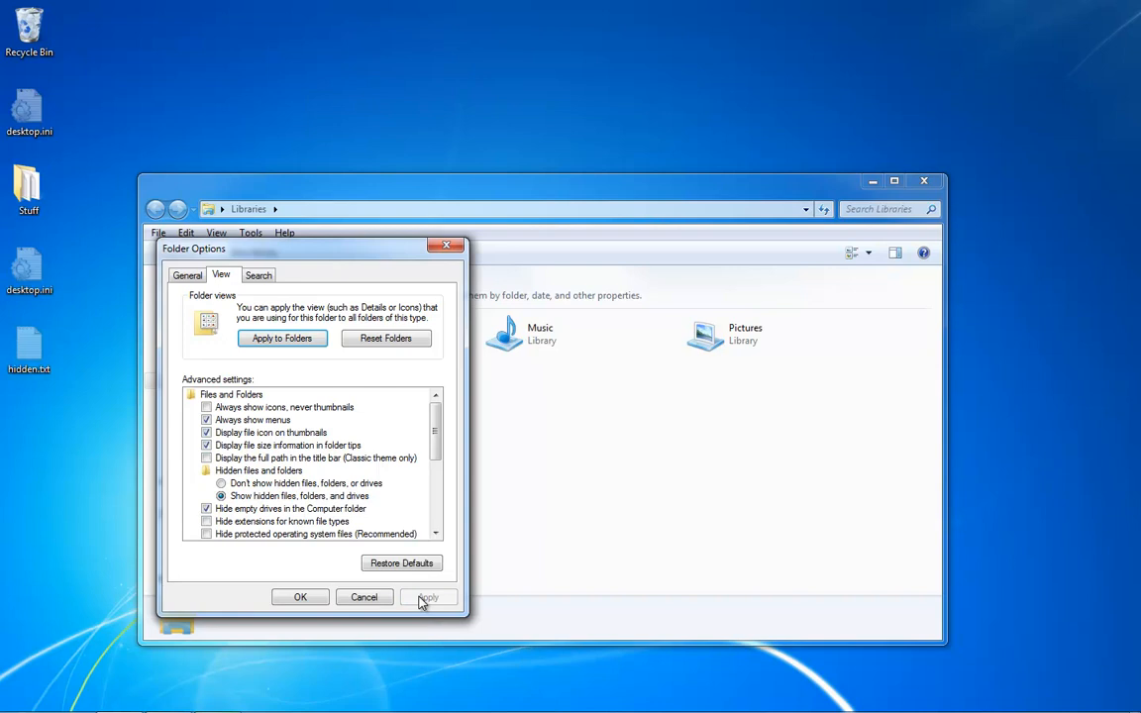
left_click(31, 349)
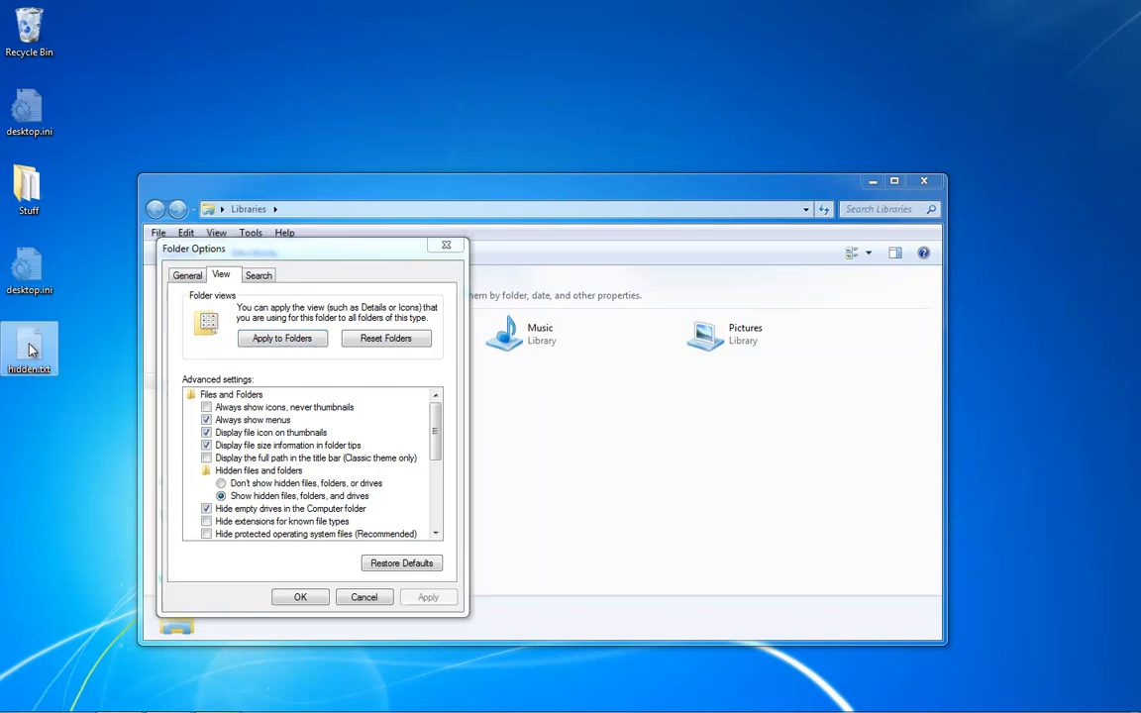
Clear the Hidden attribute of hidden.txt in its Properties so it is a normal file
right_click(31, 349)
left_click(75, 659)
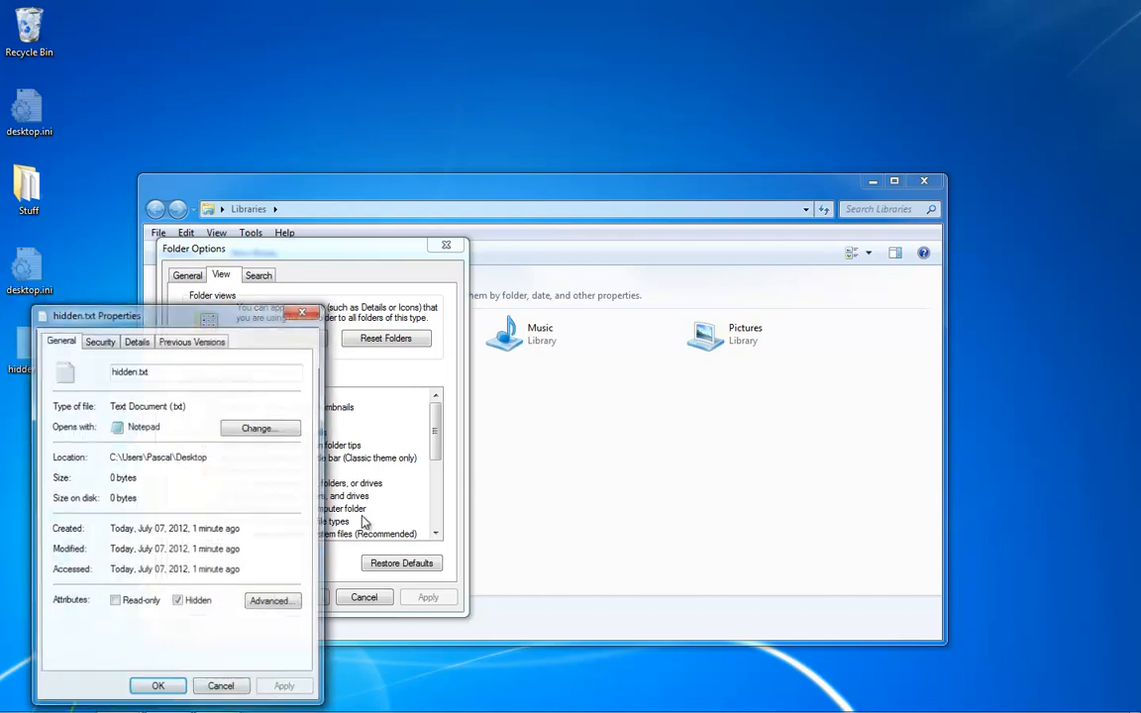
left_click(179, 602)
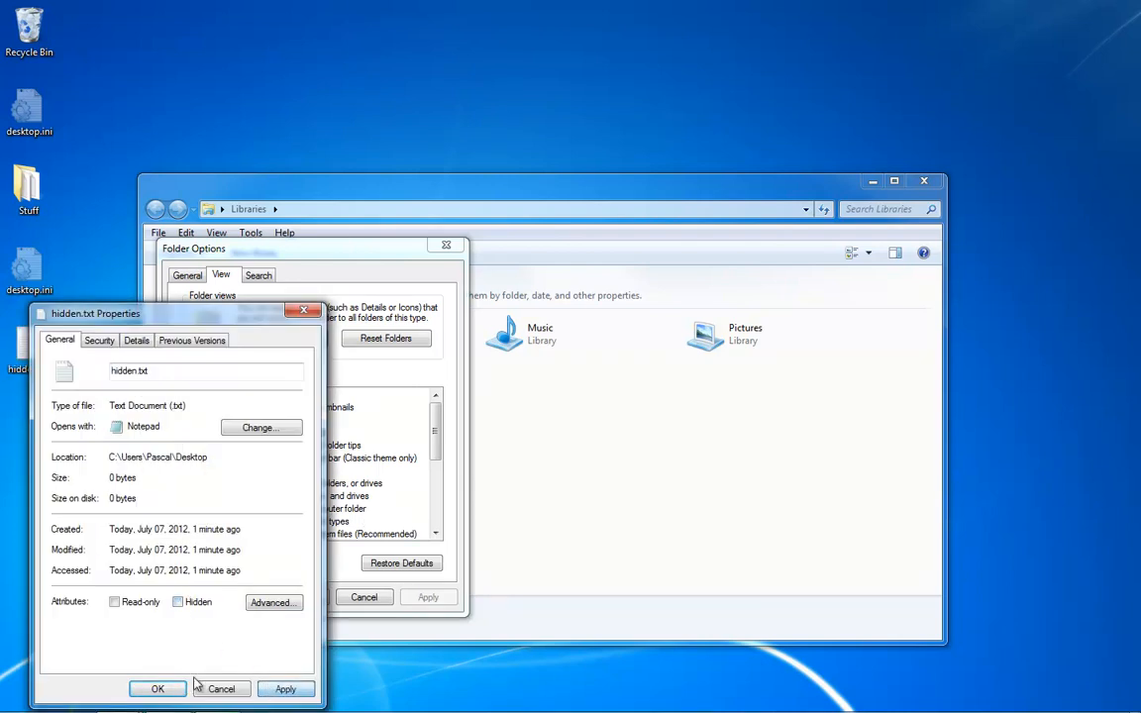
left_click(157, 688)
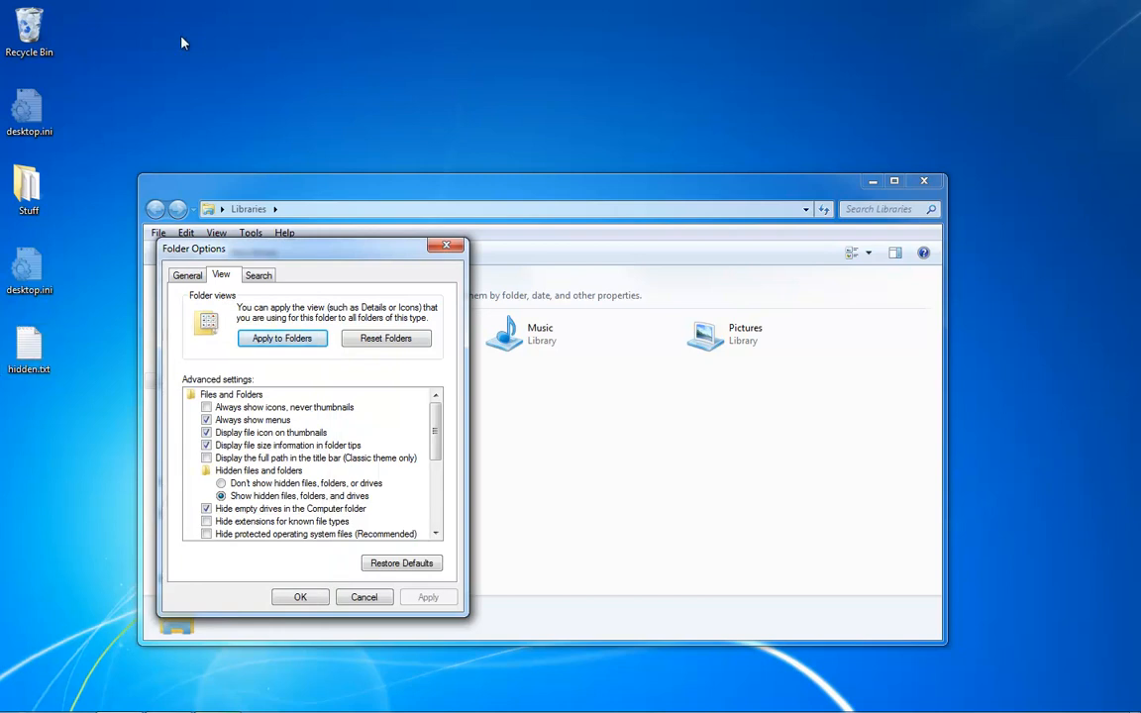
Create New folder on the desktop and move hidden.txt into it
right_click(188, 69)
mouse_move(258, 219)
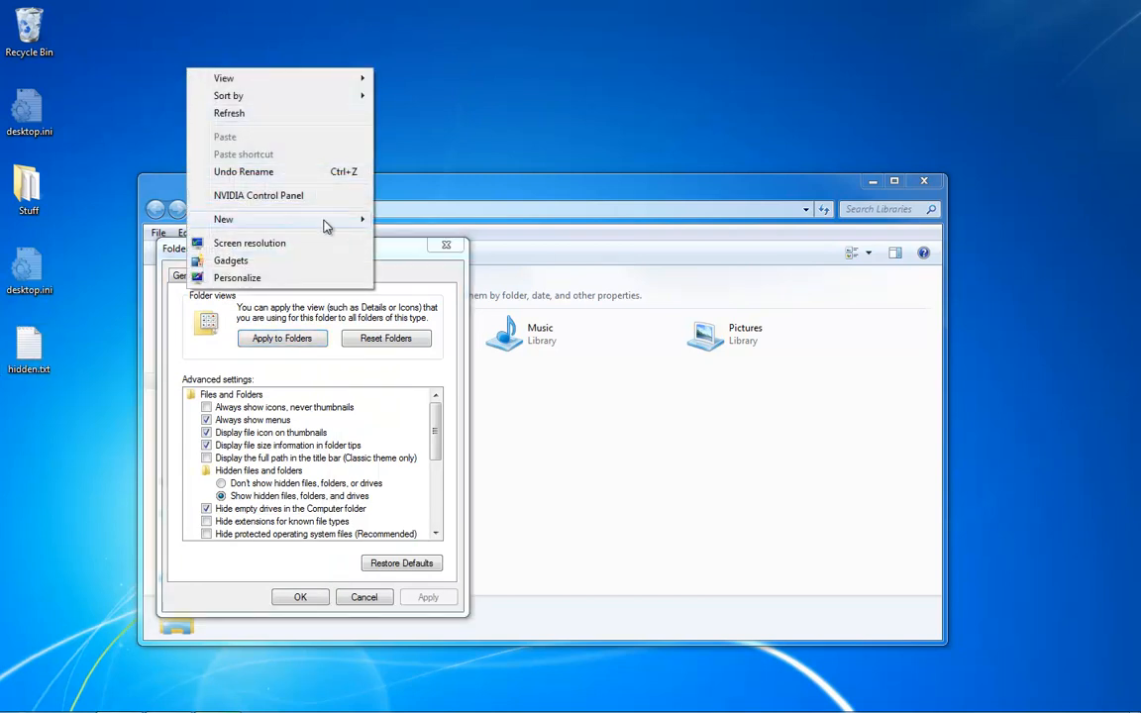
left_click(410, 218)
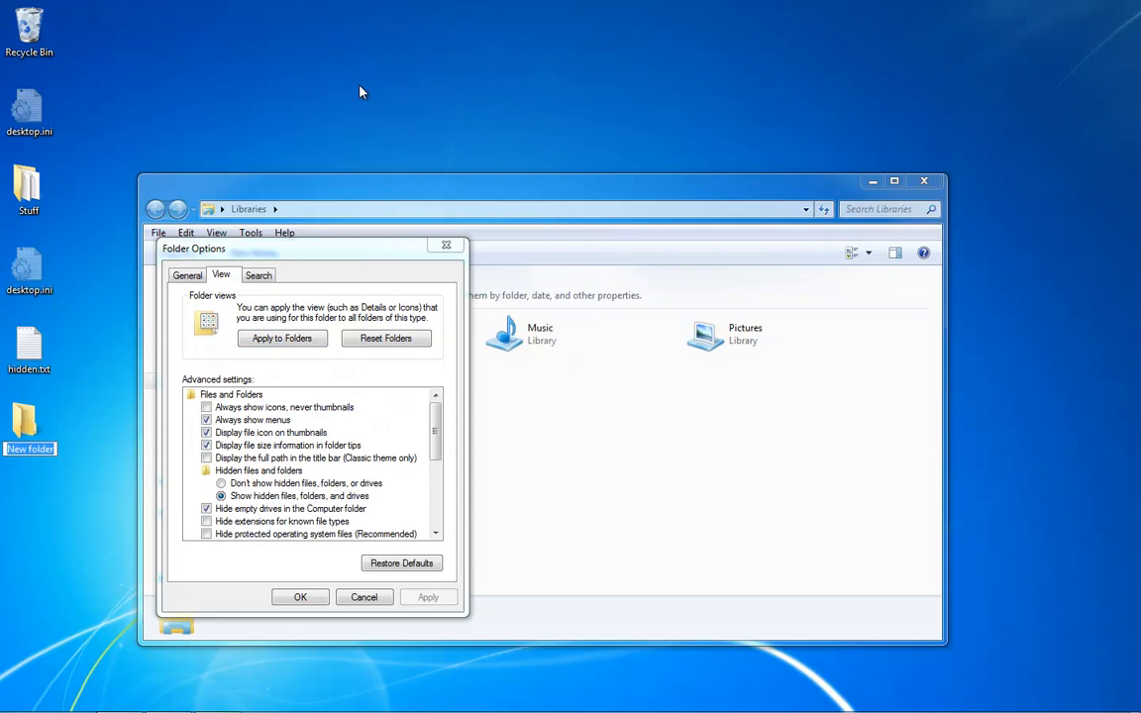
left_click(29, 351)
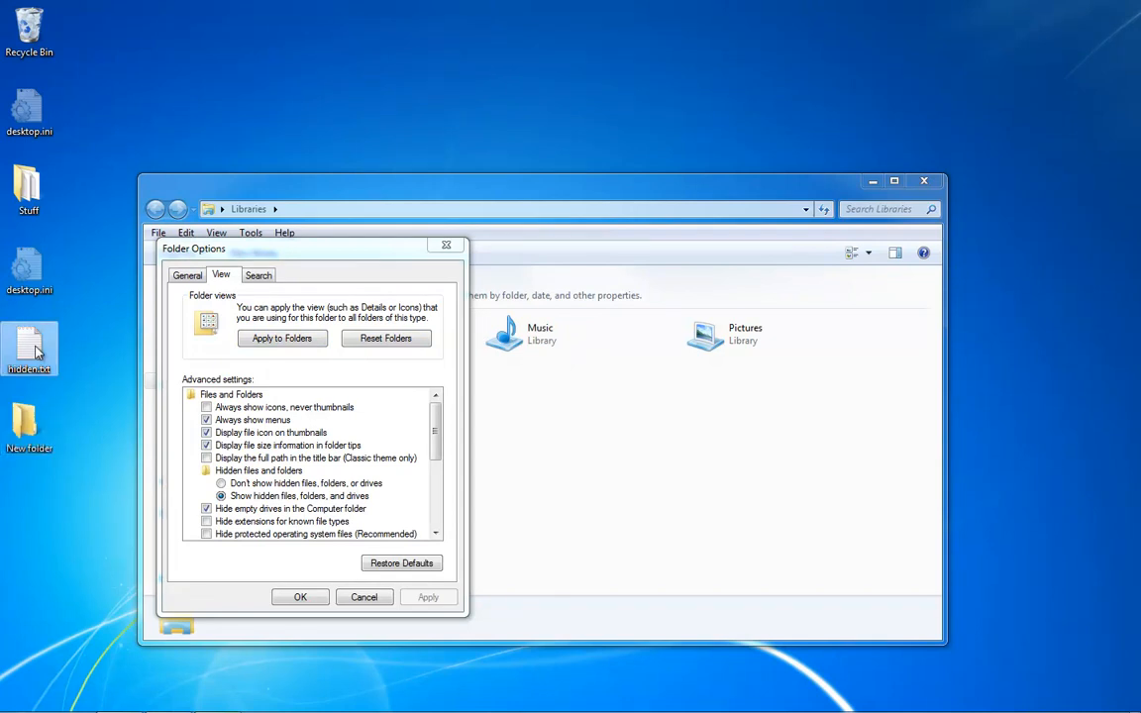
left_click_drag(29, 352, 32, 426)
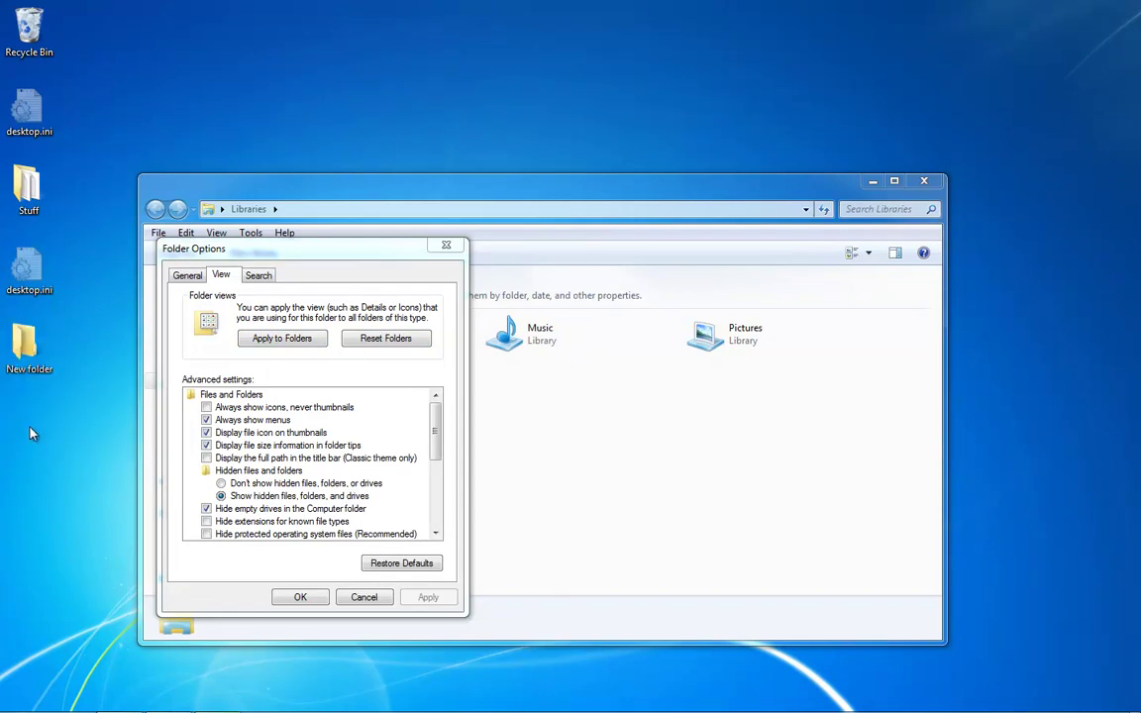
Mark New folder as Hidden in its Properties, applying the change to this folder only
right_click(27, 349)
left_click(72, 701)
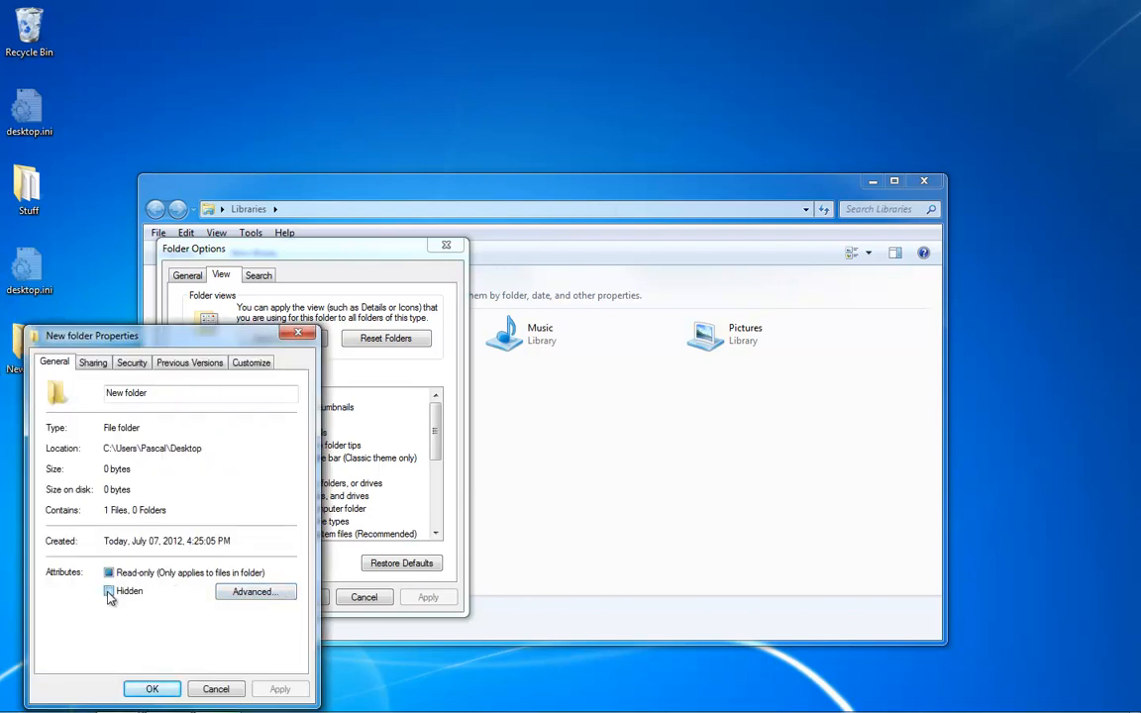
left_click(109, 591)
left_click(279, 689)
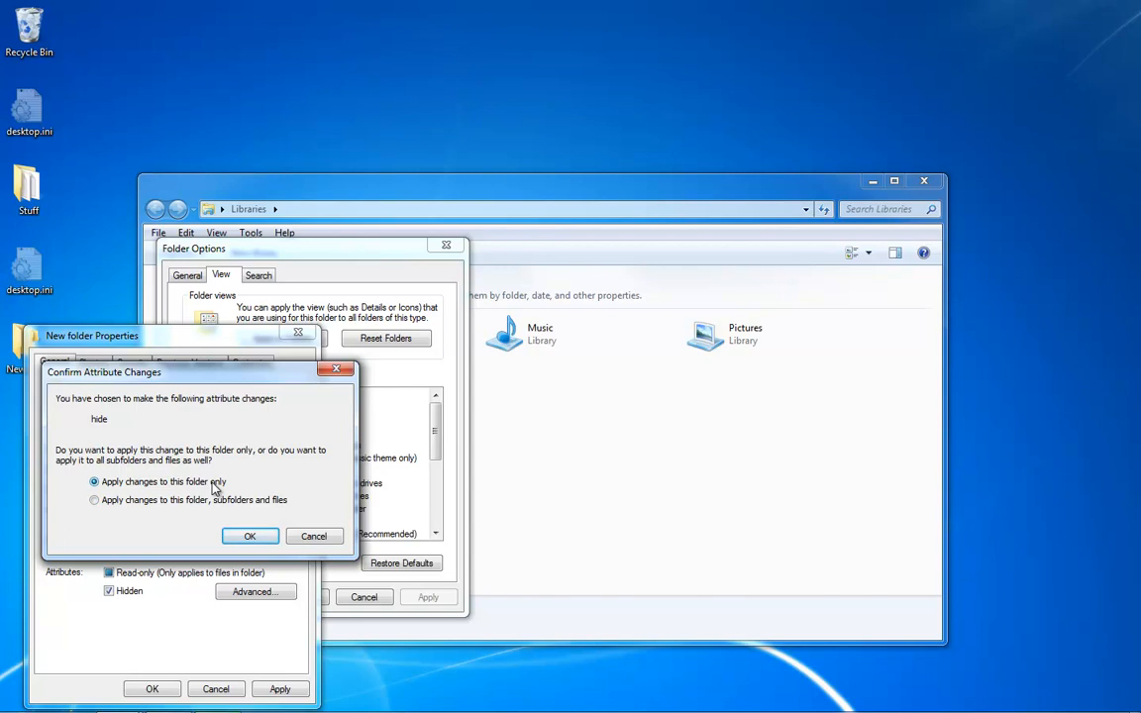
left_click(249, 536)
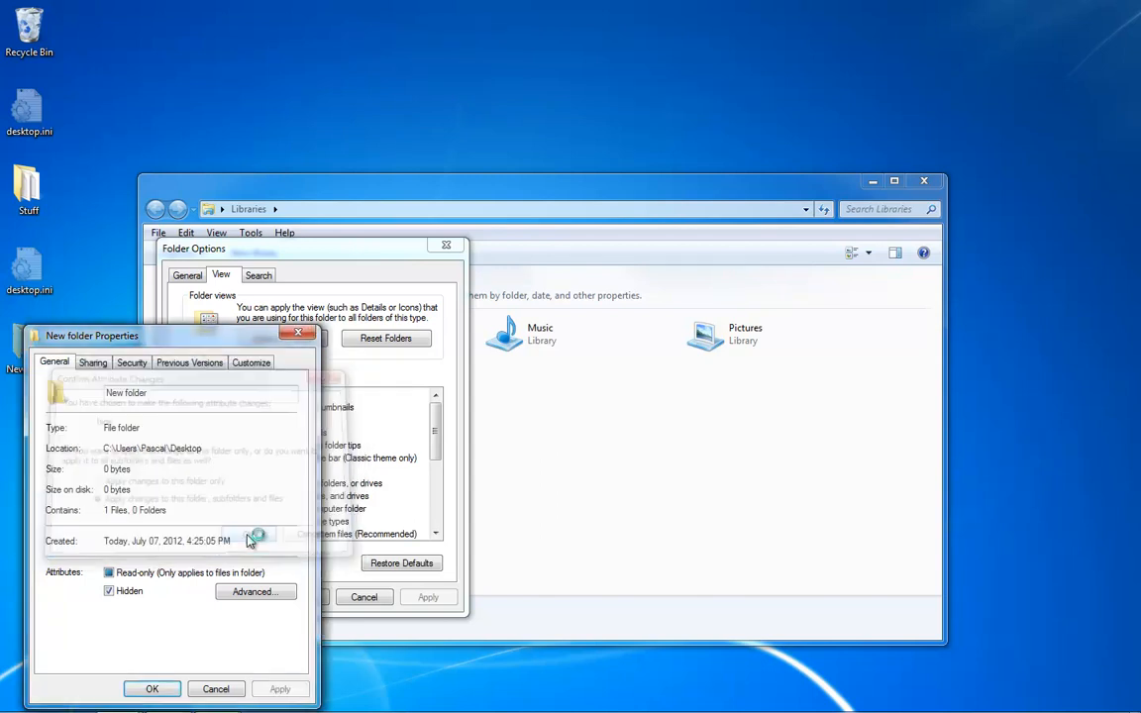
left_click(153, 688)
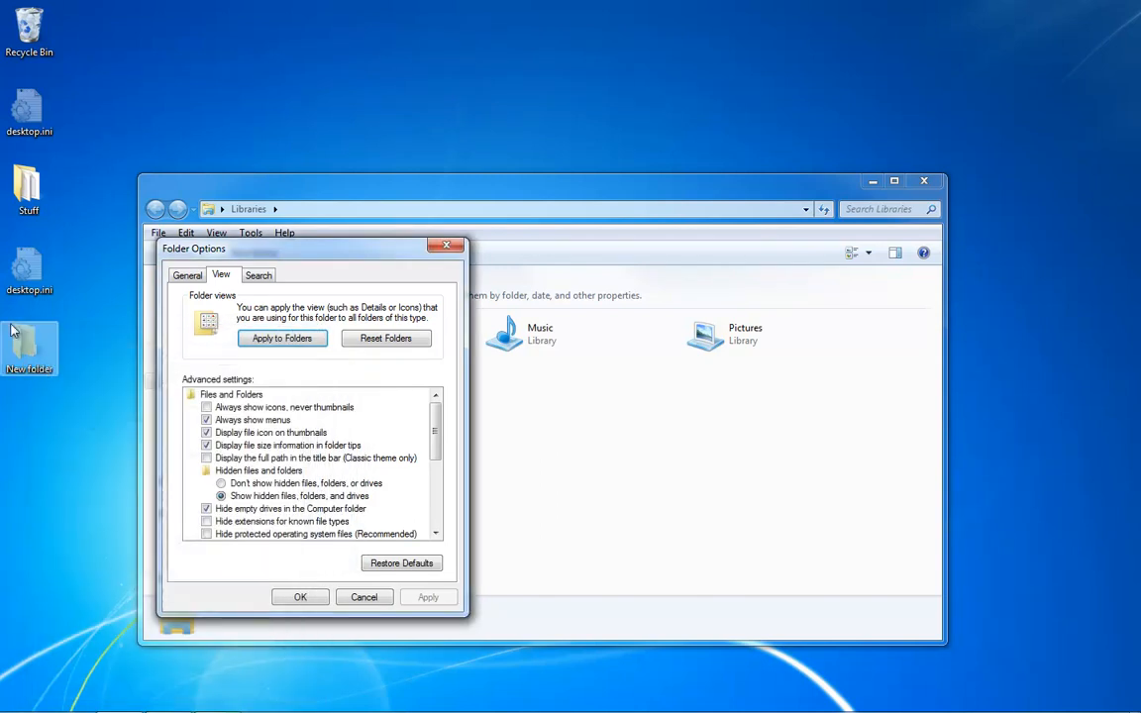
Verify hidden.txt inside New folder, then set Folder Options to 'Don't show hidden files, folders, or drives'
double_click(30, 344)
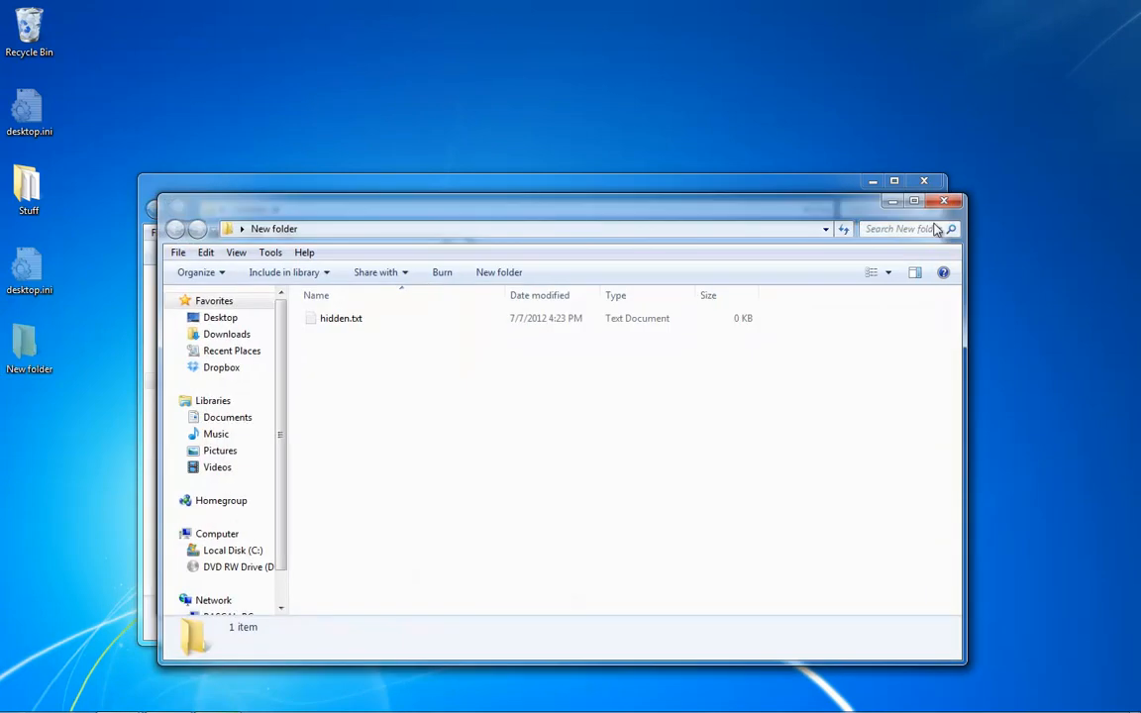
left_click(948, 205)
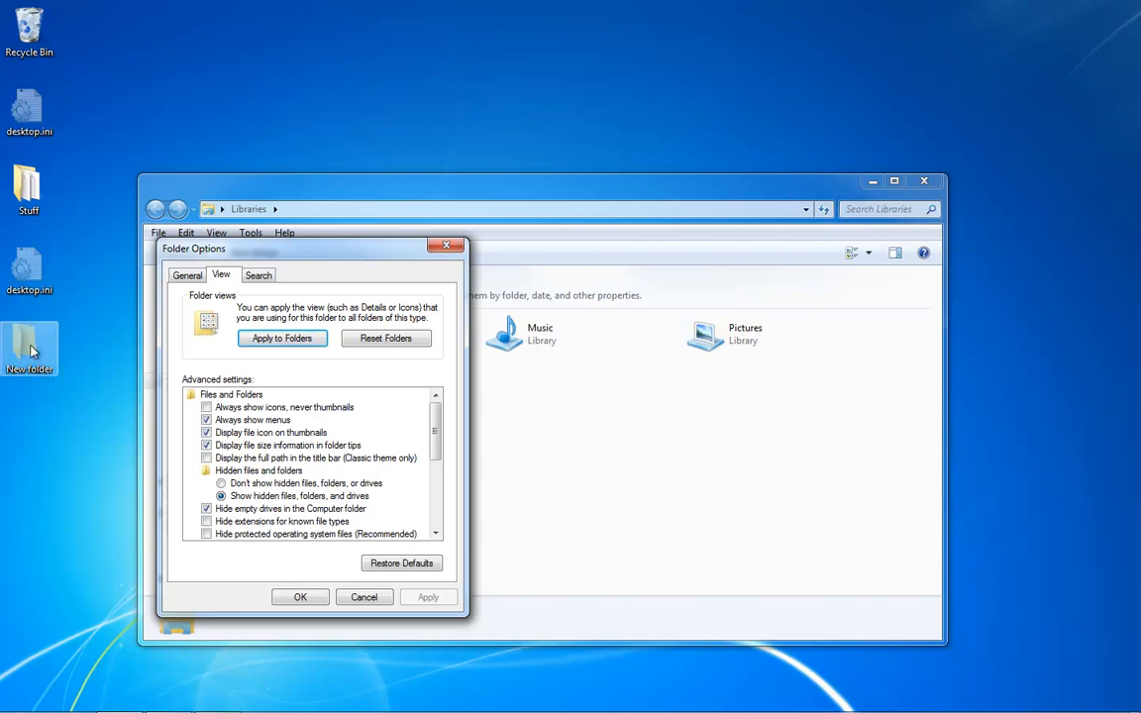
left_click(222, 484)
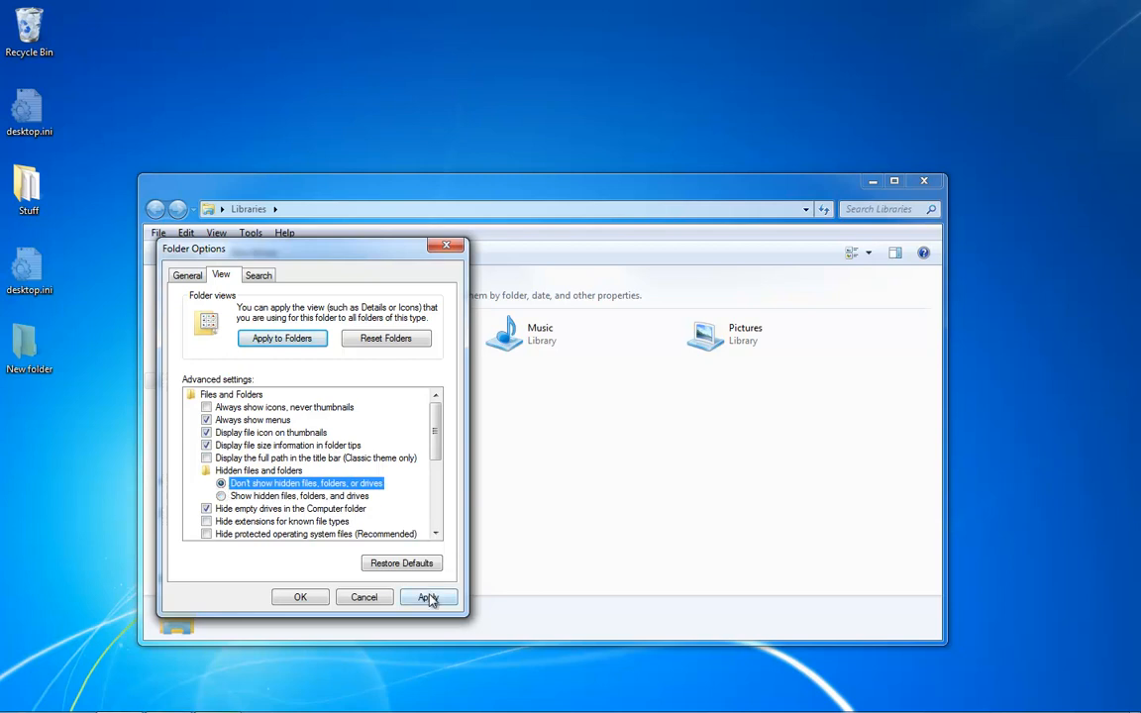
left_click(429, 598)
left_click(300, 598)
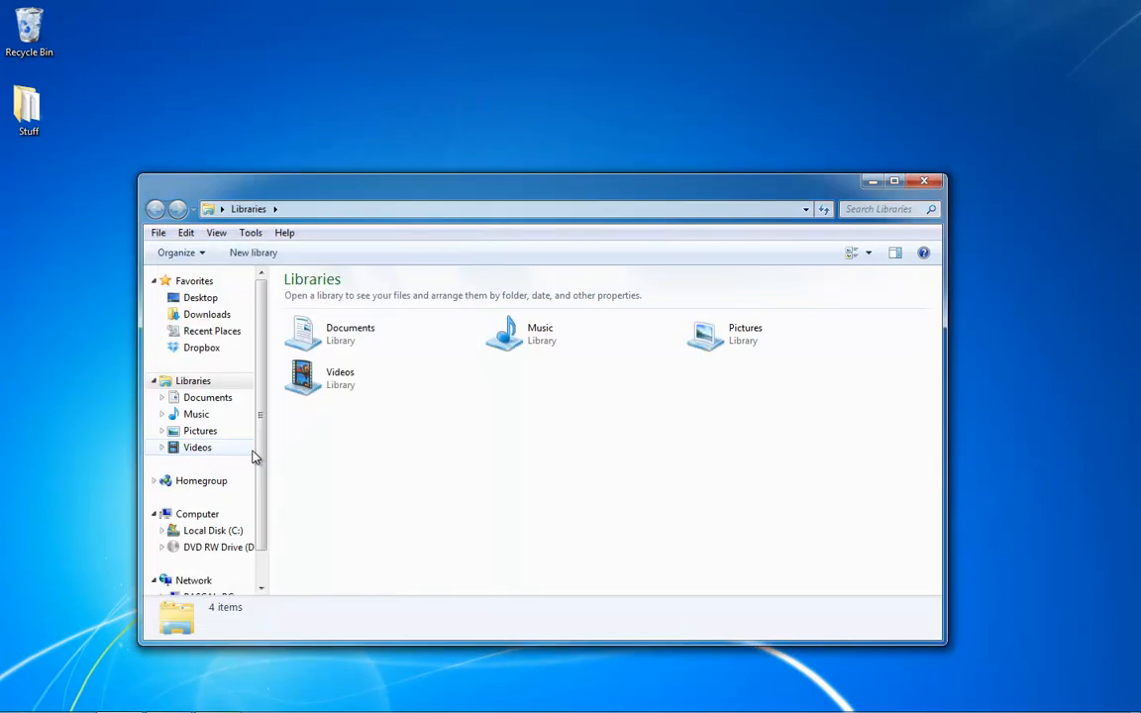